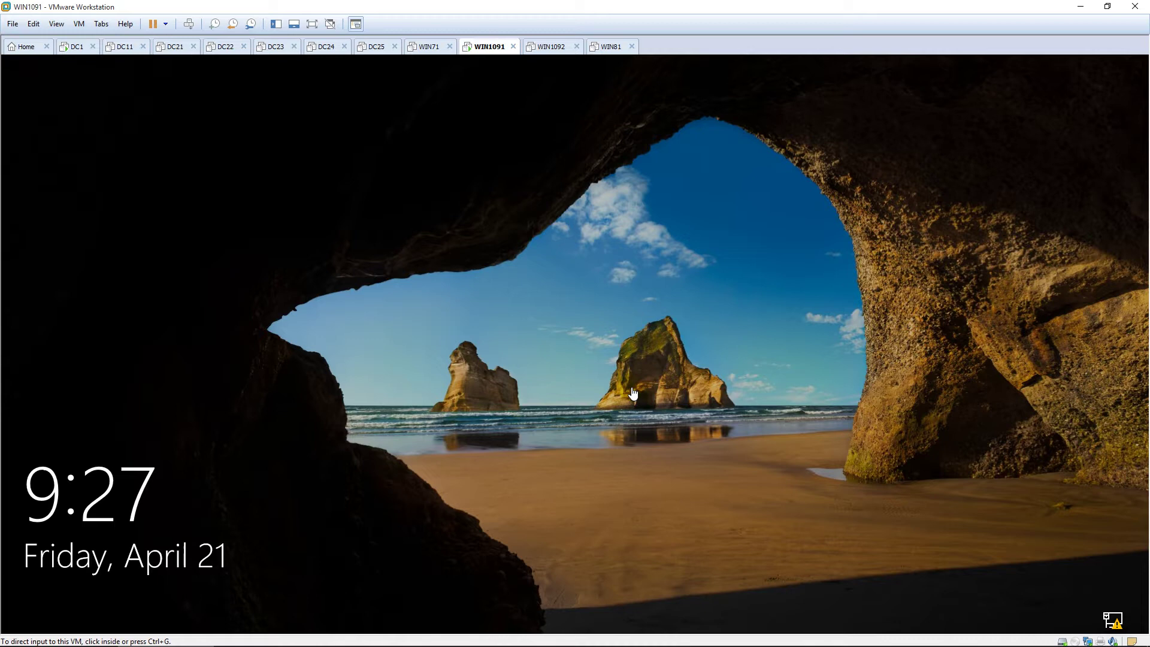
Step: Dismiss the WIN1091 lock screen to bring up the Windows 10 sign-in screen
{"action": "left_click", "coordinate": [597, 371]}
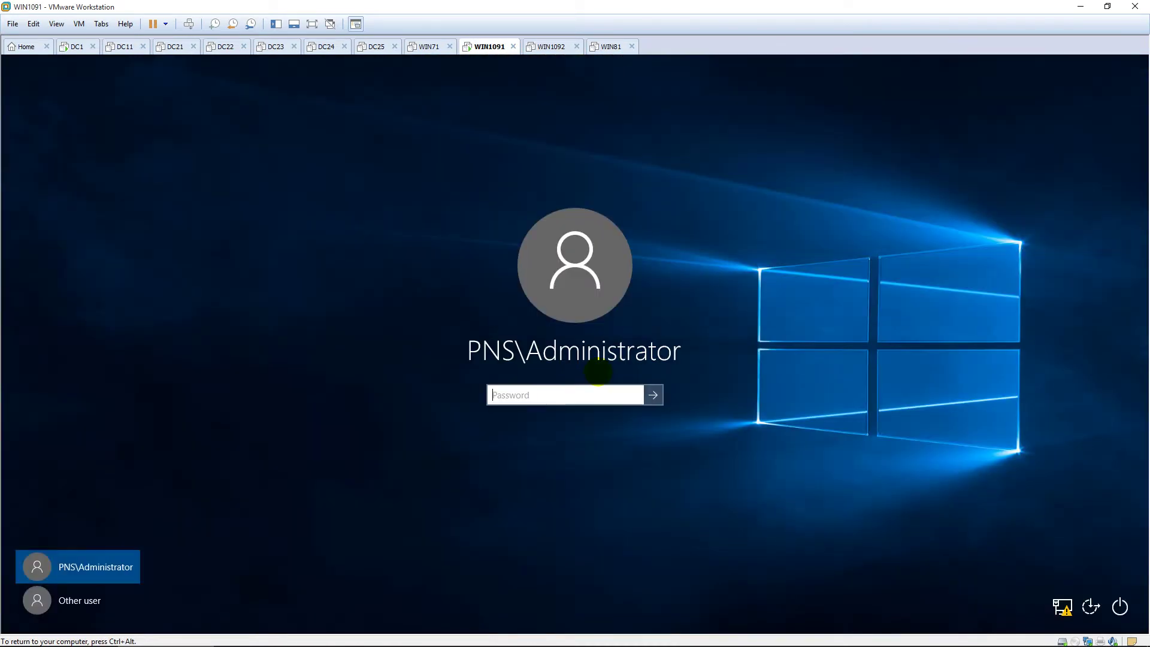
Step: Sign in to WIN1091 with the administrator password and refresh the desktop
{"action": "type", "text": "Pa$$w0rd"}
{"action": "key", "text": "Return"}
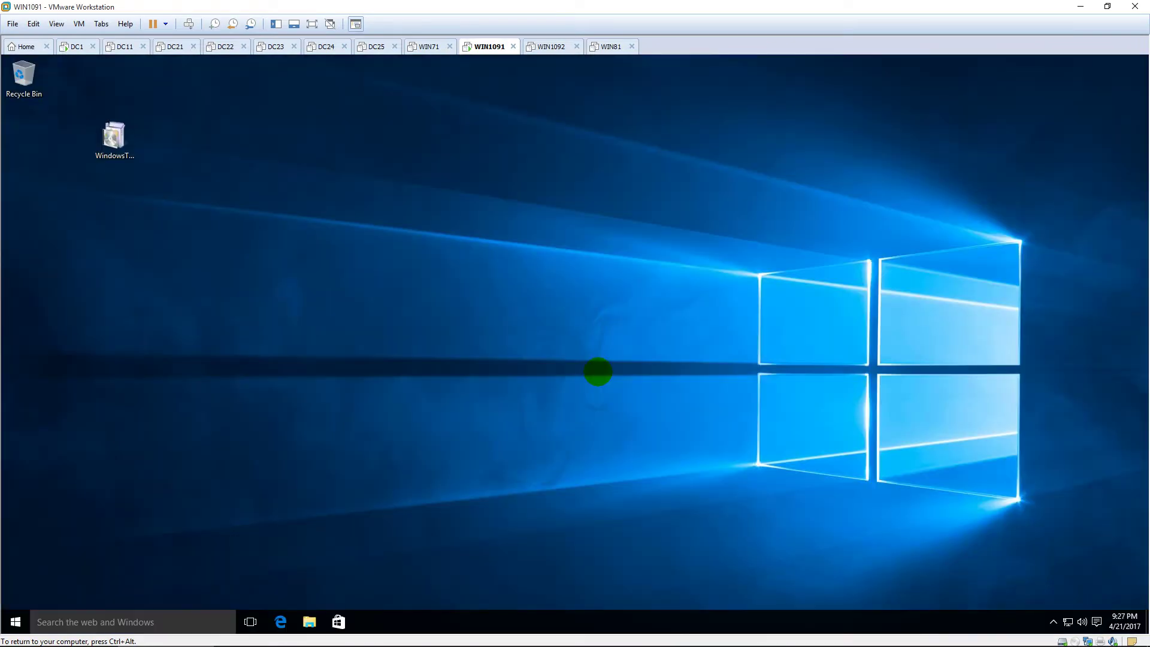
{"action": "right_click", "coordinate": [540, 268]}
{"action": "left_click", "coordinate": [573, 302]}
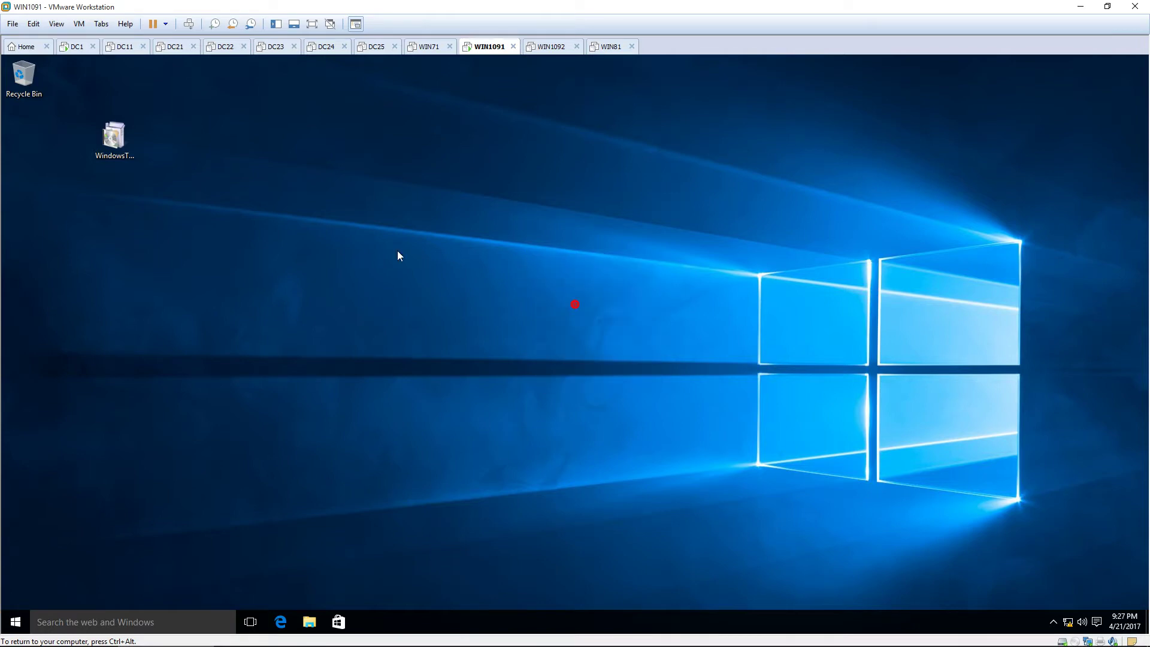
Step: Run the WindowsTH-RSAT_WS2016-x64 installer and agree to install update KB2693643
{"action": "left_click", "coordinate": [116, 141]}
{"action": "double_click", "coordinate": [132, 139]}
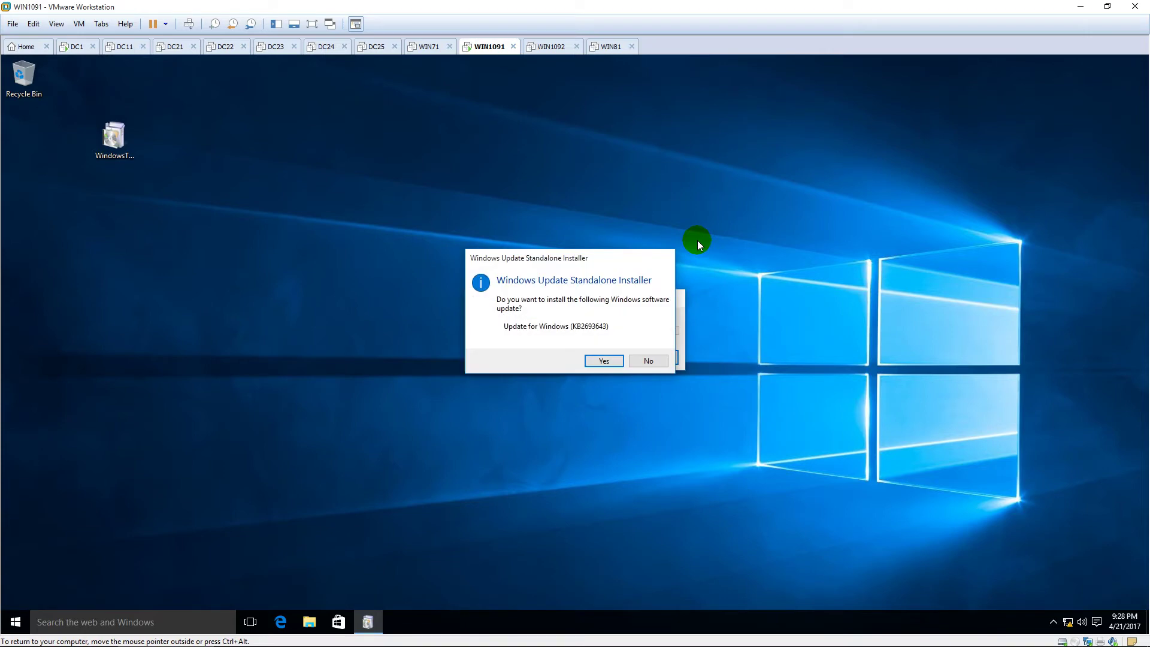
{"action": "left_click", "coordinate": [623, 360]}
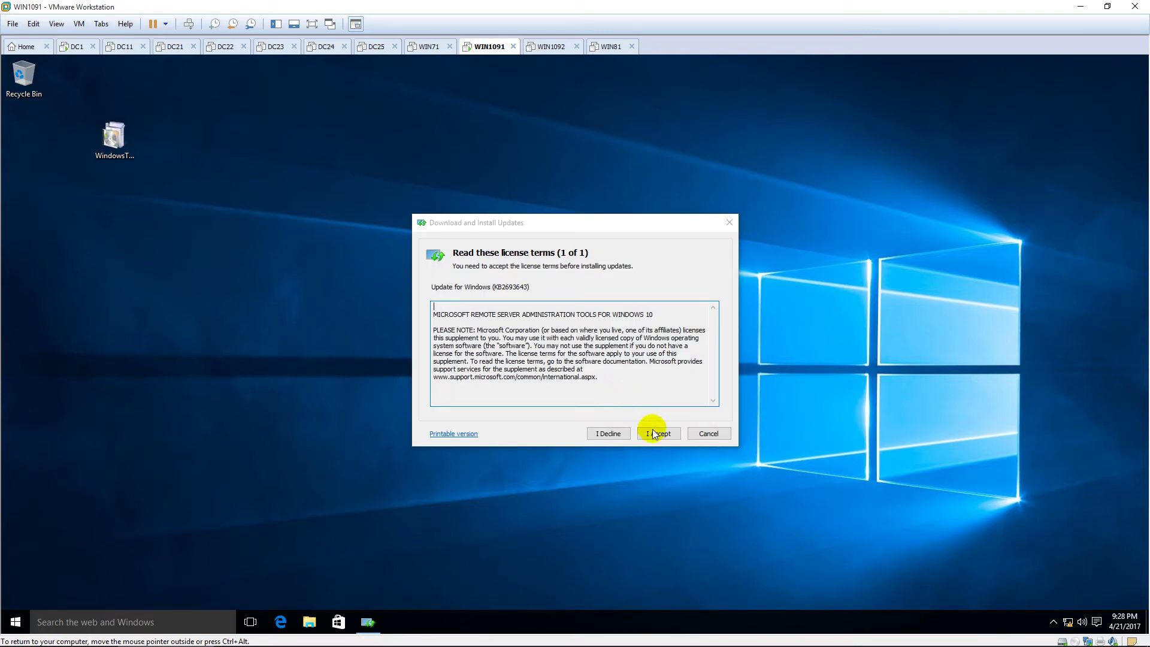
Step: Accept the KB2693643 license terms, let the install finish, then restart WIN1091
{"action": "left_click", "coordinate": [654, 432]}
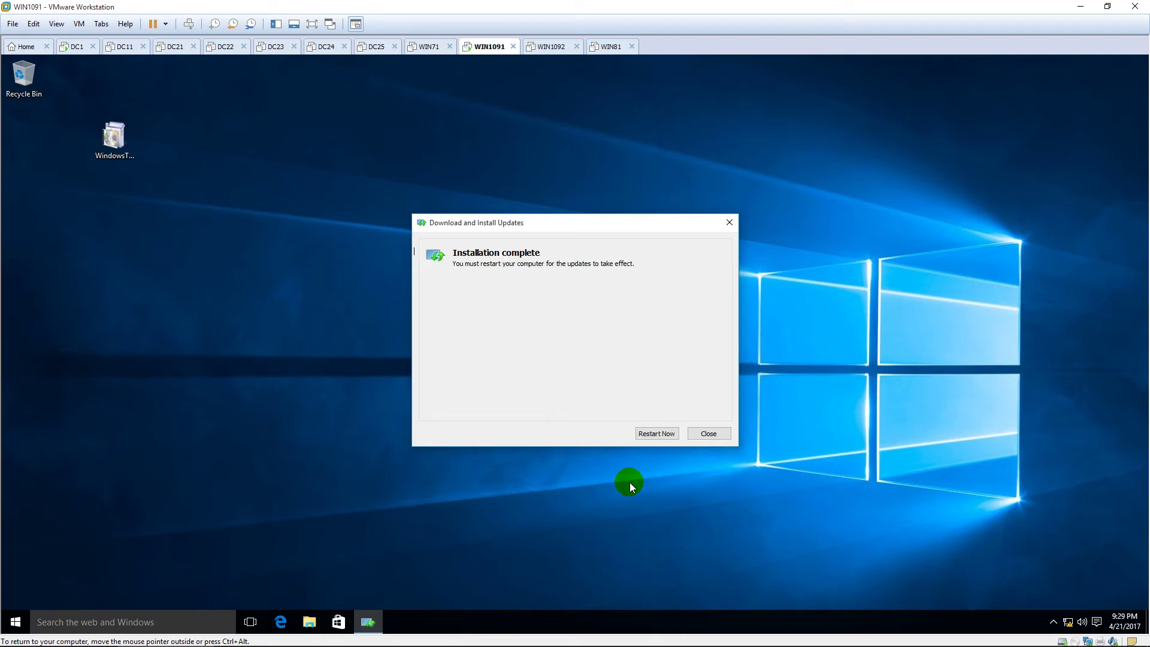
{"action": "left_click", "coordinate": [657, 434]}
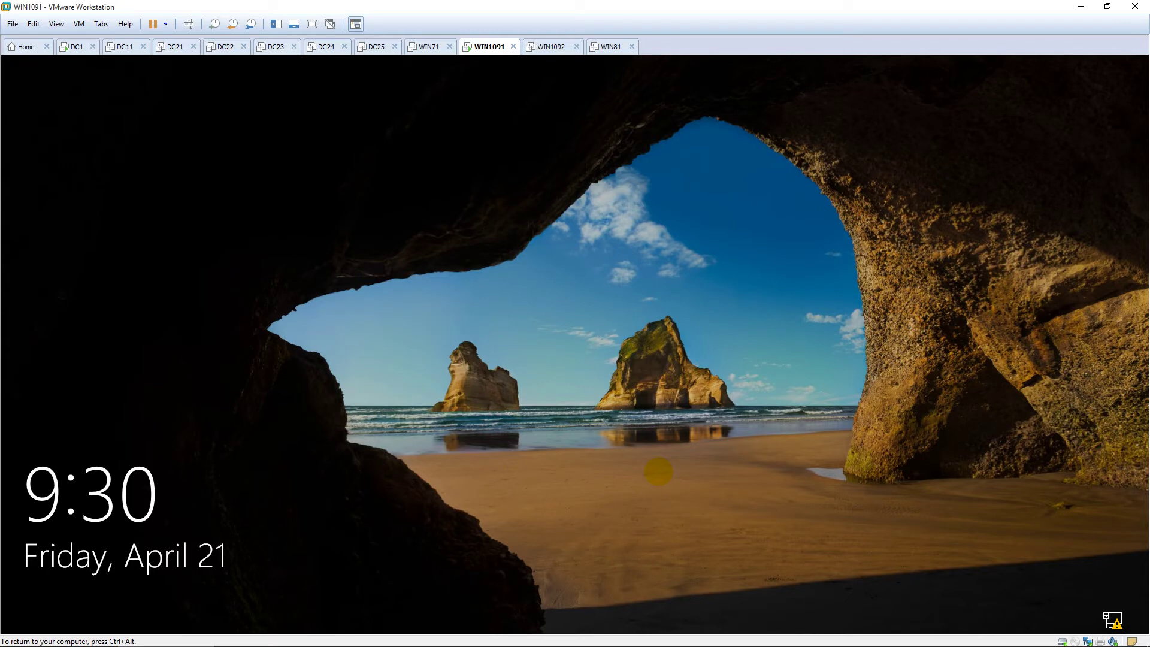
Step: Unlock WIN1091 and sign in again with the administrator password
{"action": "left_click", "coordinate": [631, 481]}
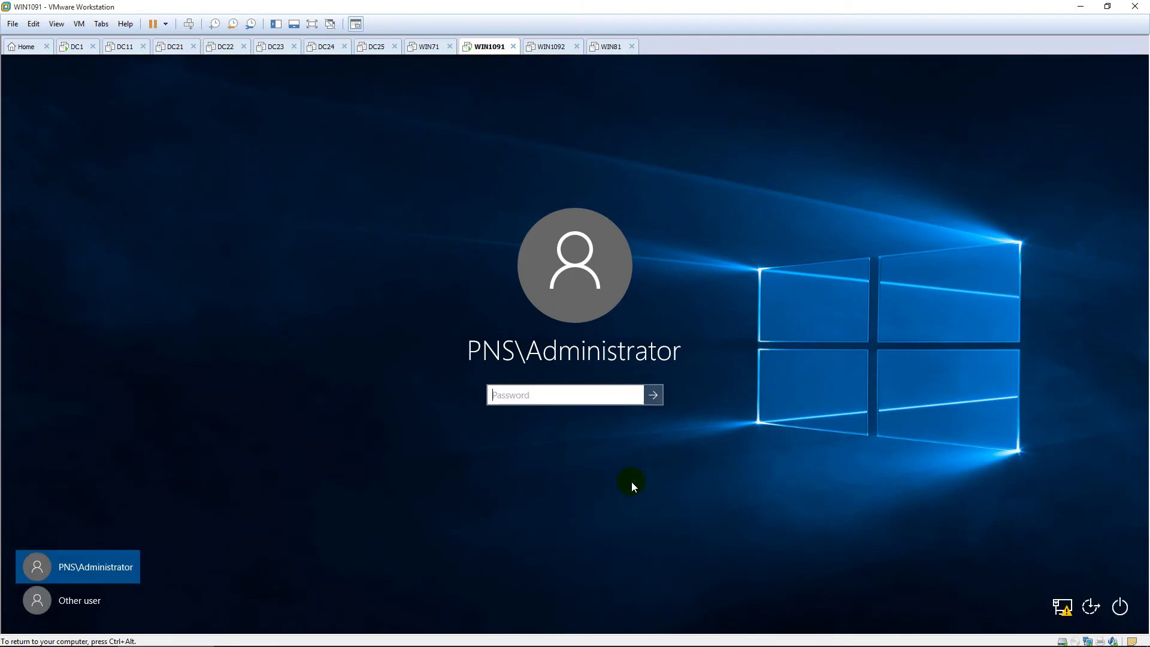
{"action": "type", "text": "********"}
{"action": "key", "text": "Return"}
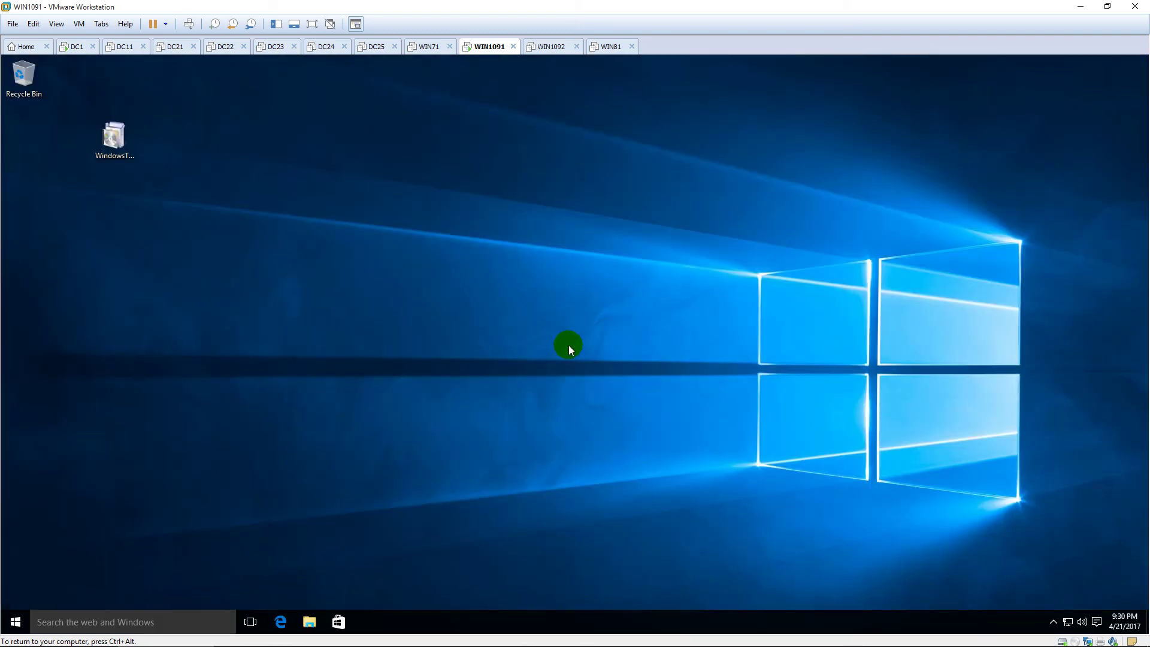
Step: Refresh the desktop and show the Start menu's full list of apps
{"action": "right_click", "coordinate": [569, 346]}
{"action": "left_click", "coordinate": [605, 387]}
{"action": "left_click", "coordinate": [16, 621]}
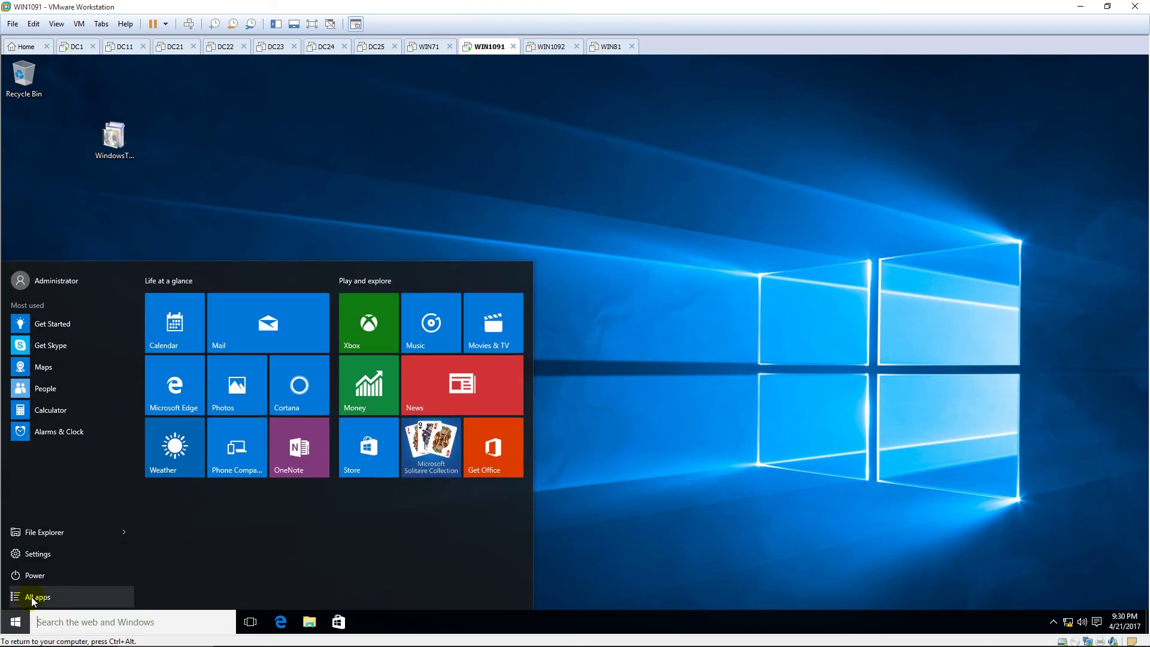
{"action": "left_click", "coordinate": [31, 597]}
Step: Expand Windows Administrative Tools and launch the DNS console
{"action": "scroll", "coordinate": [68, 472], "scroll_direction": "down", "scroll_amount": 2}
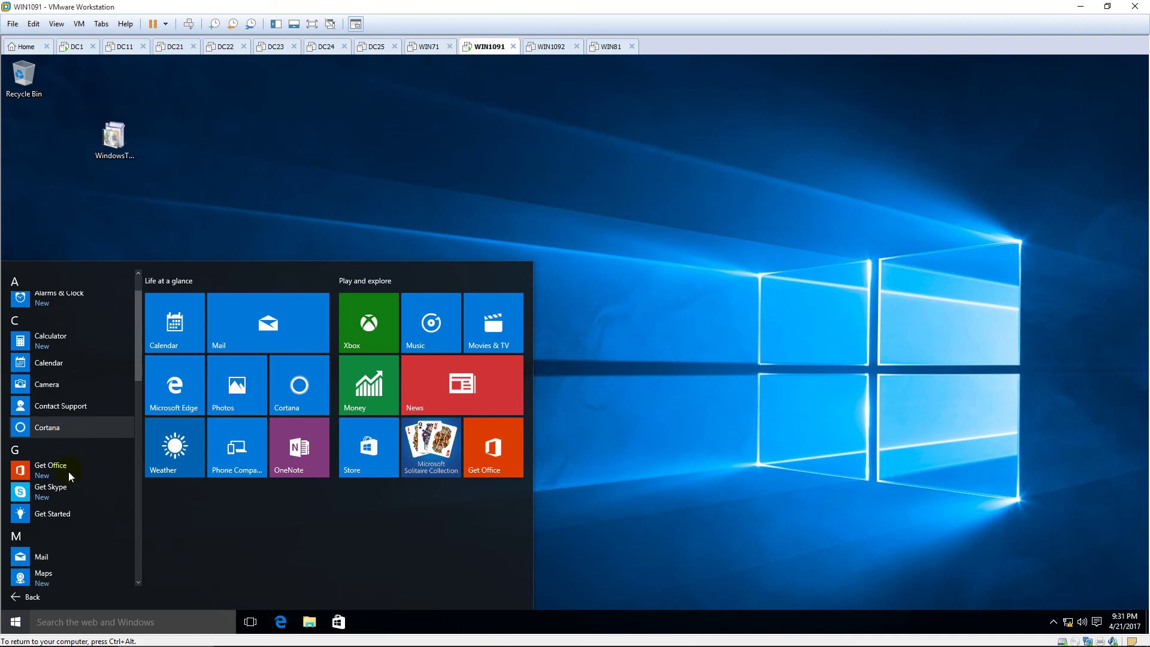
{"action": "scroll", "coordinate": [68, 471], "scroll_direction": "down", "scroll_amount": 1}
{"action": "scroll", "coordinate": [68, 473], "scroll_direction": "down", "scroll_amount": 2}
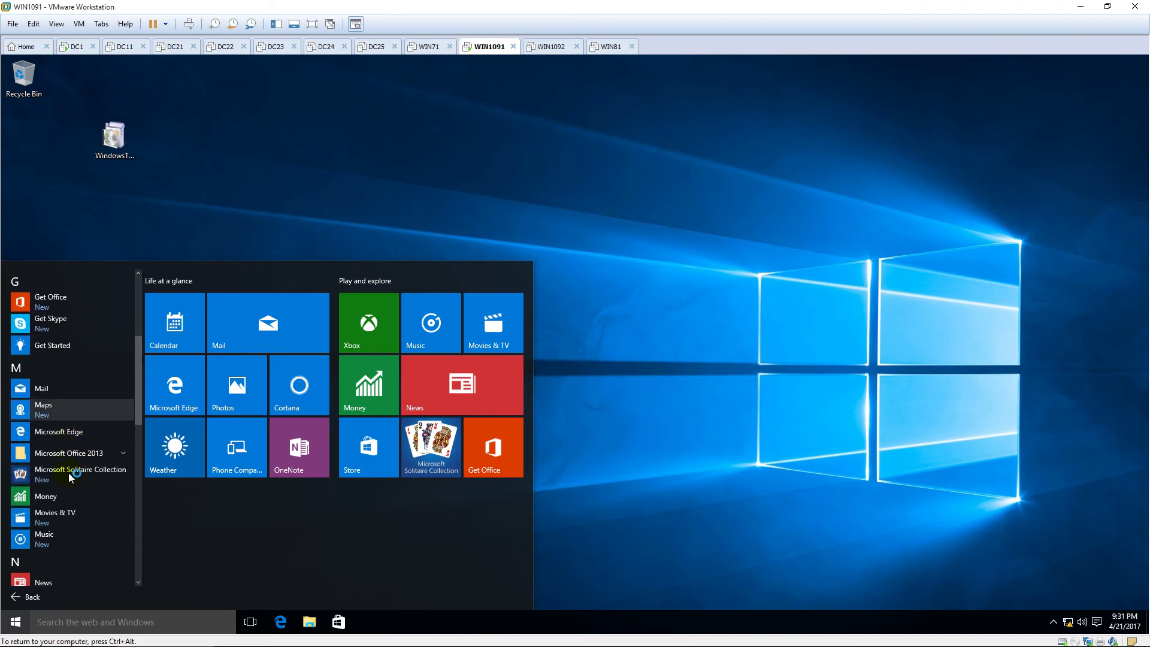
{"action": "scroll", "coordinate": [68, 472], "scroll_direction": "down", "scroll_amount": 3}
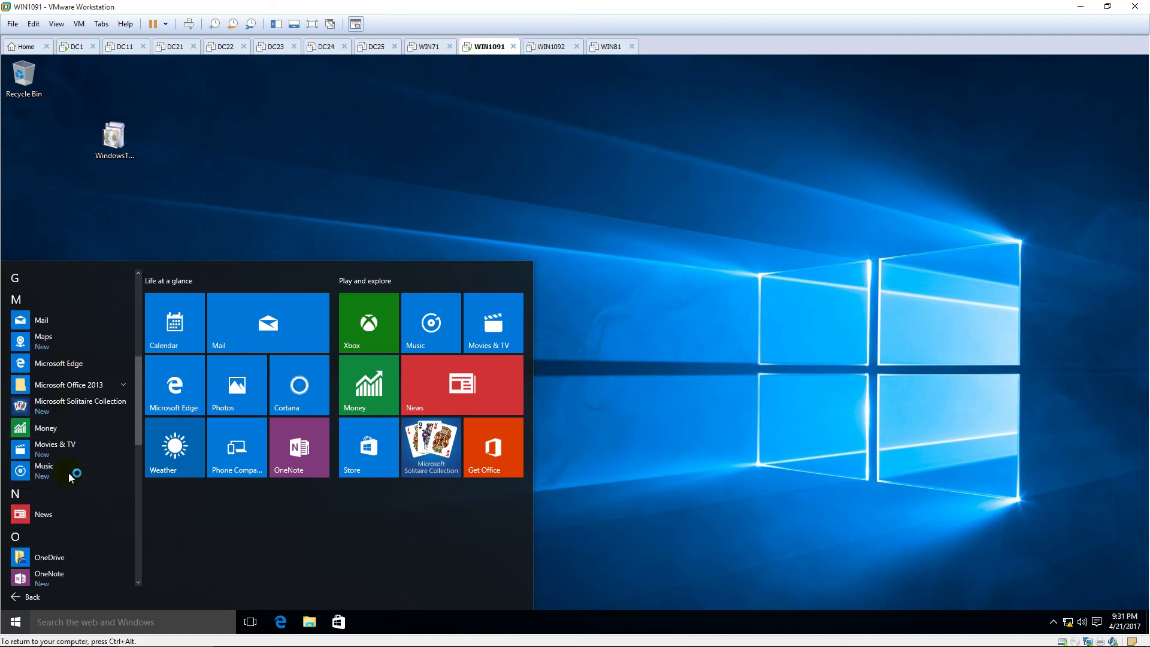
{"action": "scroll", "coordinate": [68, 473], "scroll_direction": "down", "scroll_amount": 3}
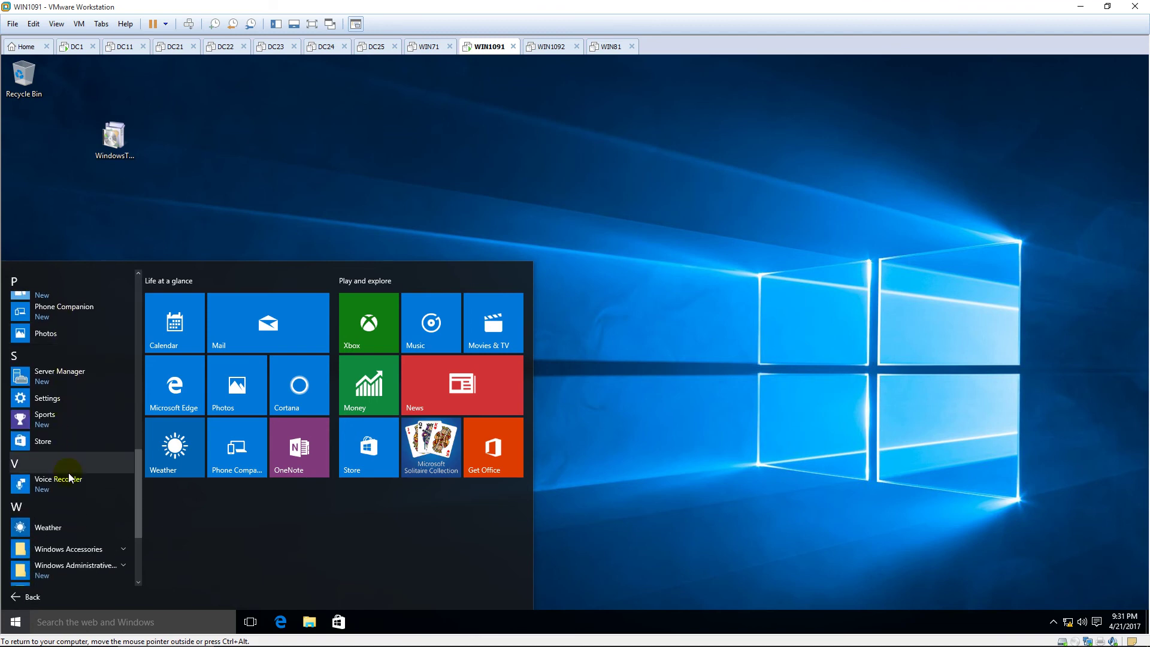
{"action": "scroll", "coordinate": [68, 472], "scroll_direction": "down", "scroll_amount": 2}
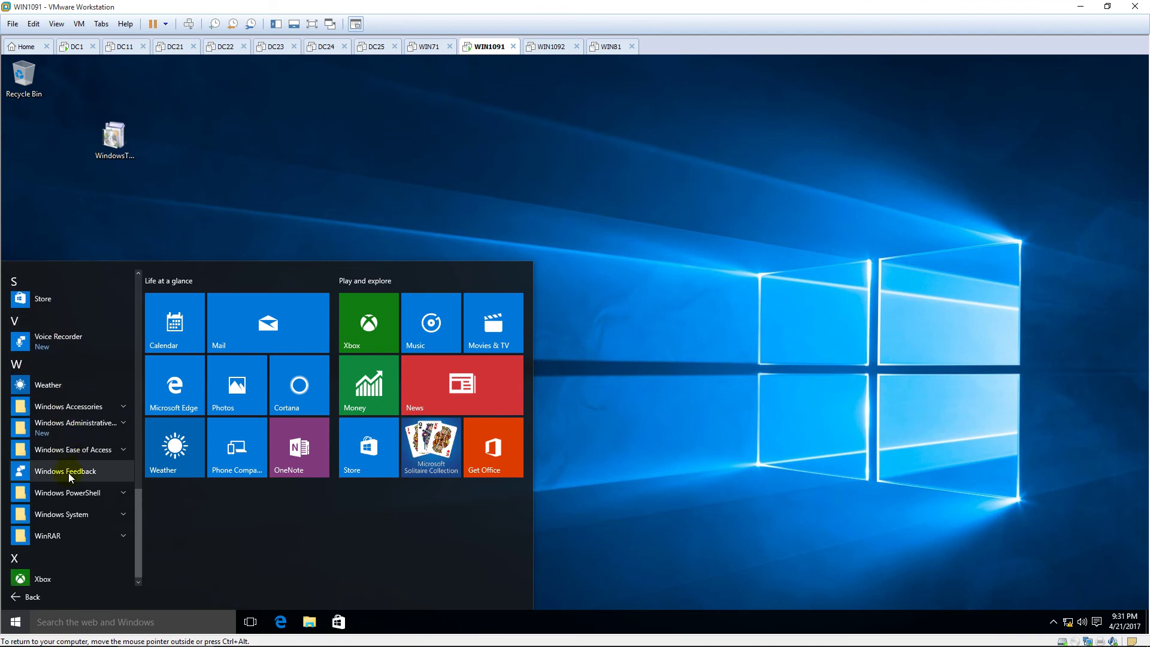
{"action": "left_click", "coordinate": [68, 426]}
{"action": "scroll", "coordinate": [67, 427], "scroll_direction": "down", "scroll_amount": 2}
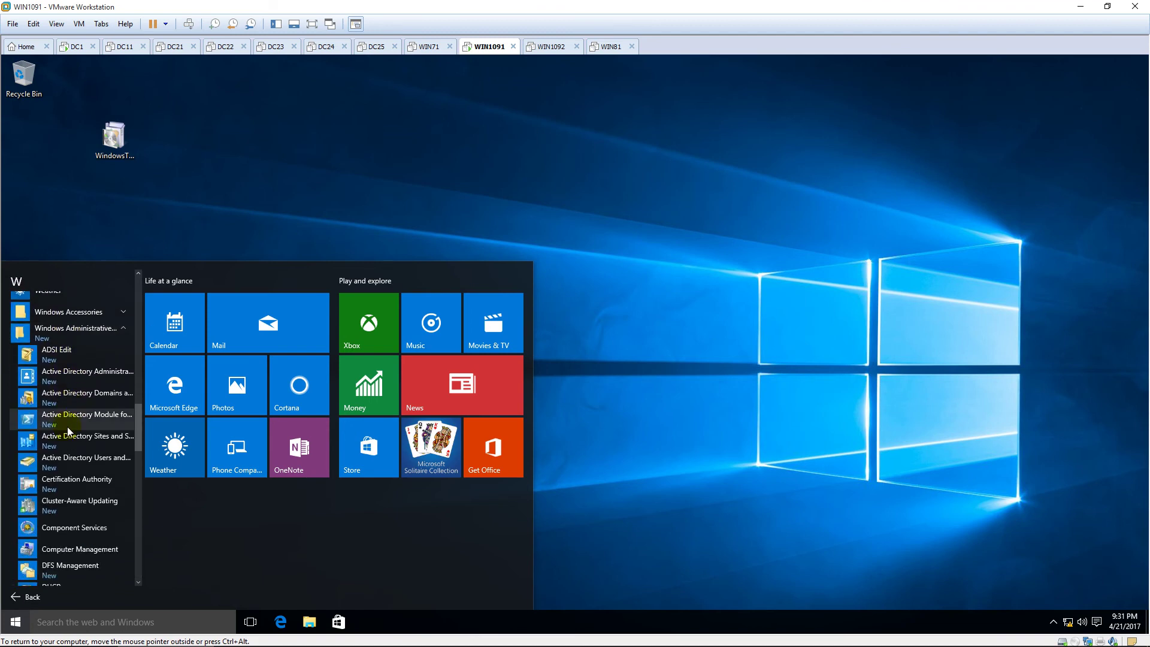
{"action": "scroll", "coordinate": [68, 430], "scroll_direction": "down", "scroll_amount": 1}
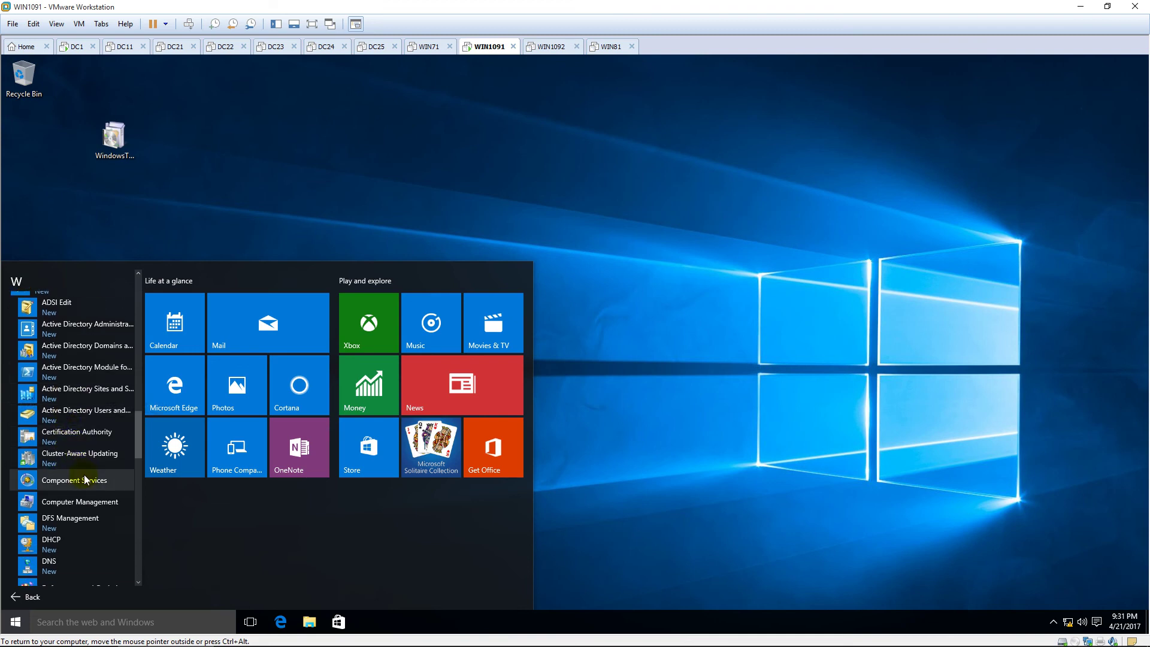
{"action": "scroll", "coordinate": [93, 505], "scroll_direction": "down", "scroll_amount": 1}
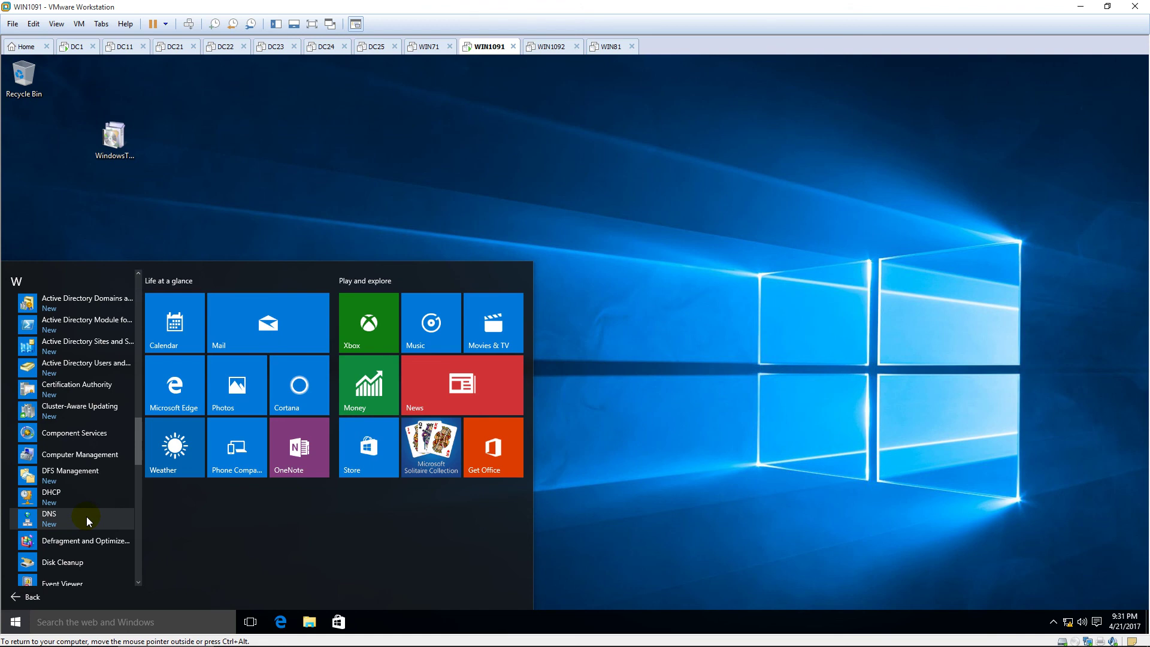
{"action": "left_click", "coordinate": [87, 516]}
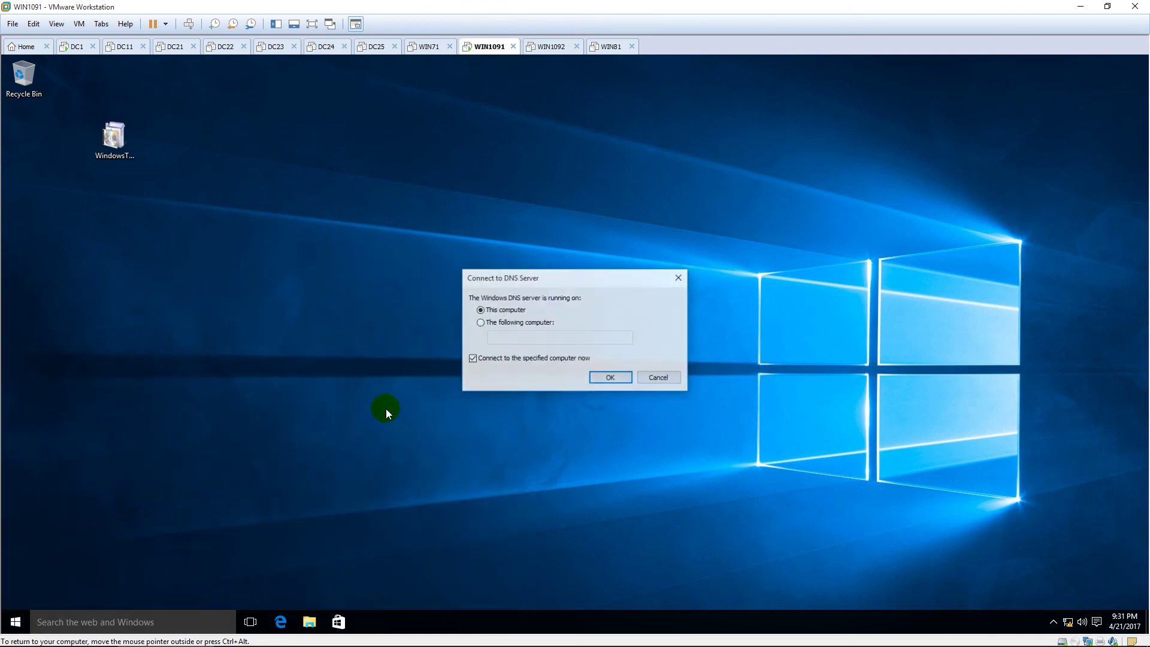
Step: Connect DNS Manager to the computer named DC1
{"action": "left_click", "coordinate": [481, 322]}
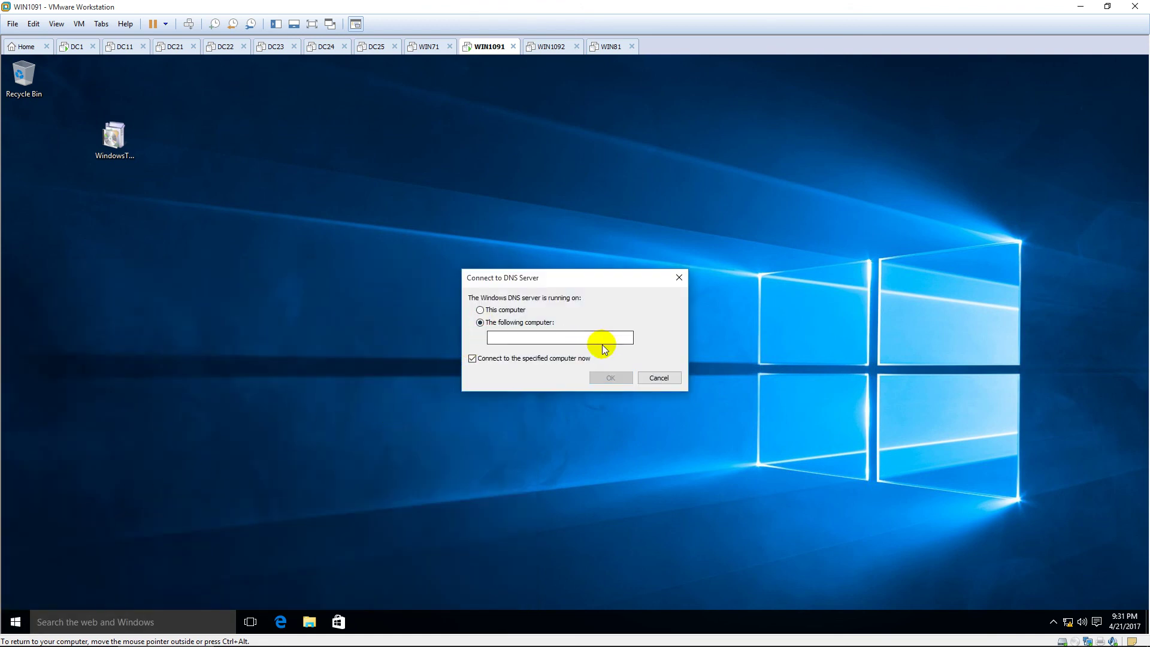
{"action": "left_click", "coordinate": [598, 340]}
{"action": "type", "text": "DC1"}
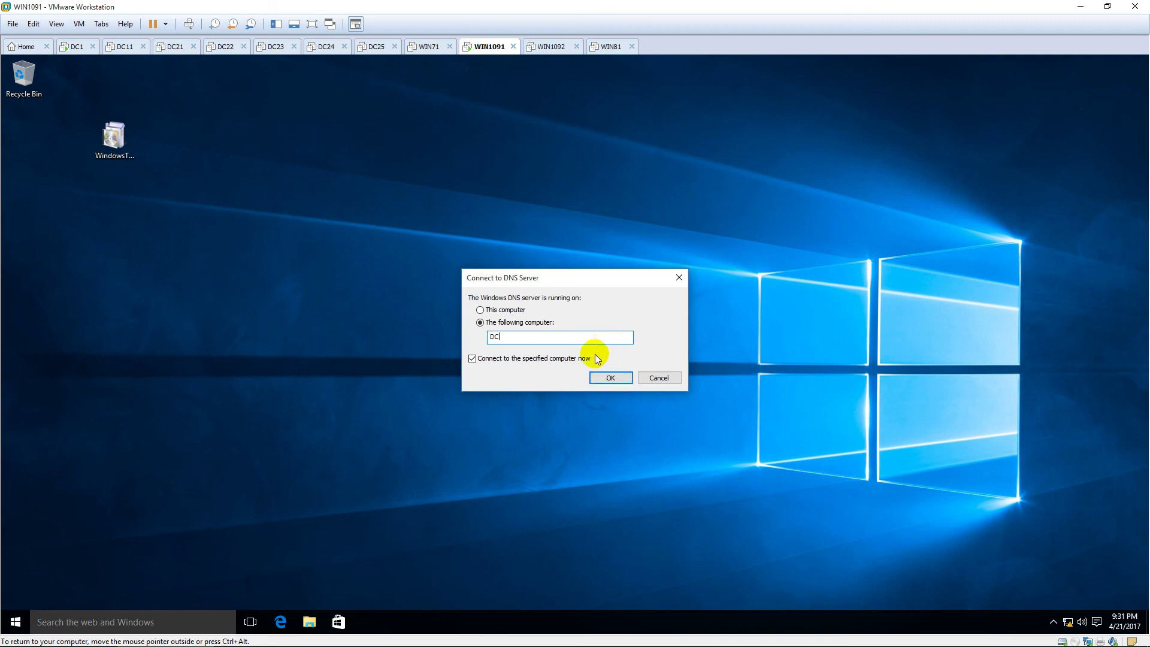
{"action": "left_click", "coordinate": [603, 377]}
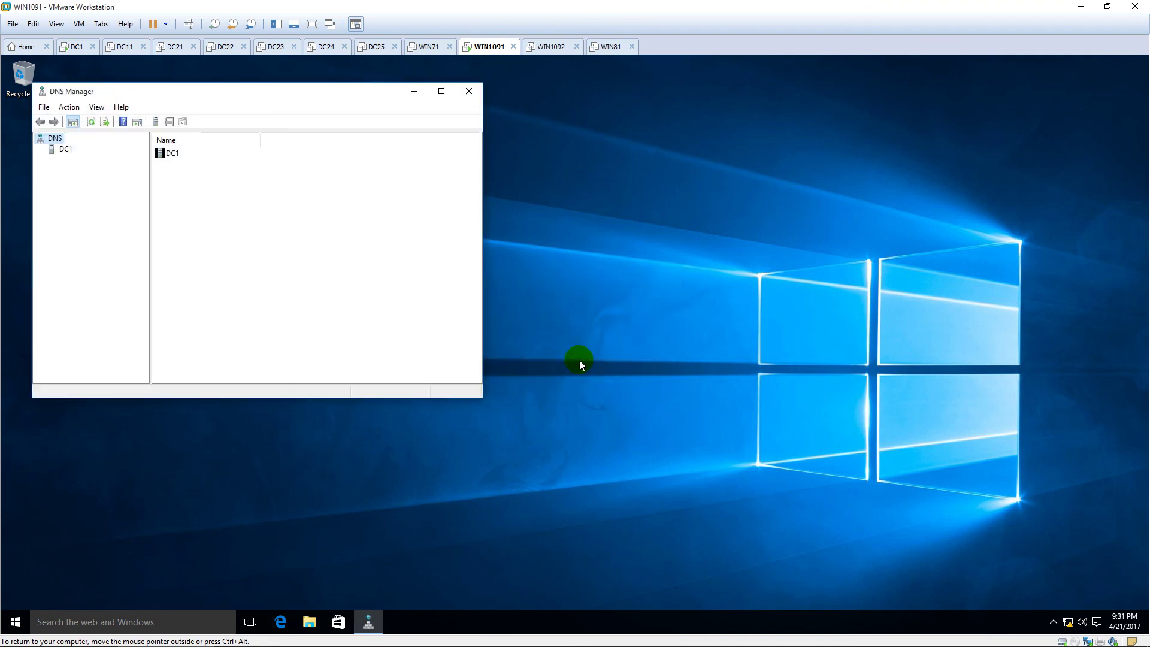
Step: Maximize DNS Manager and browse DC1's pns.vn forward lookup zone host records, DC4 through DC6
{"action": "left_click", "coordinate": [442, 95]}
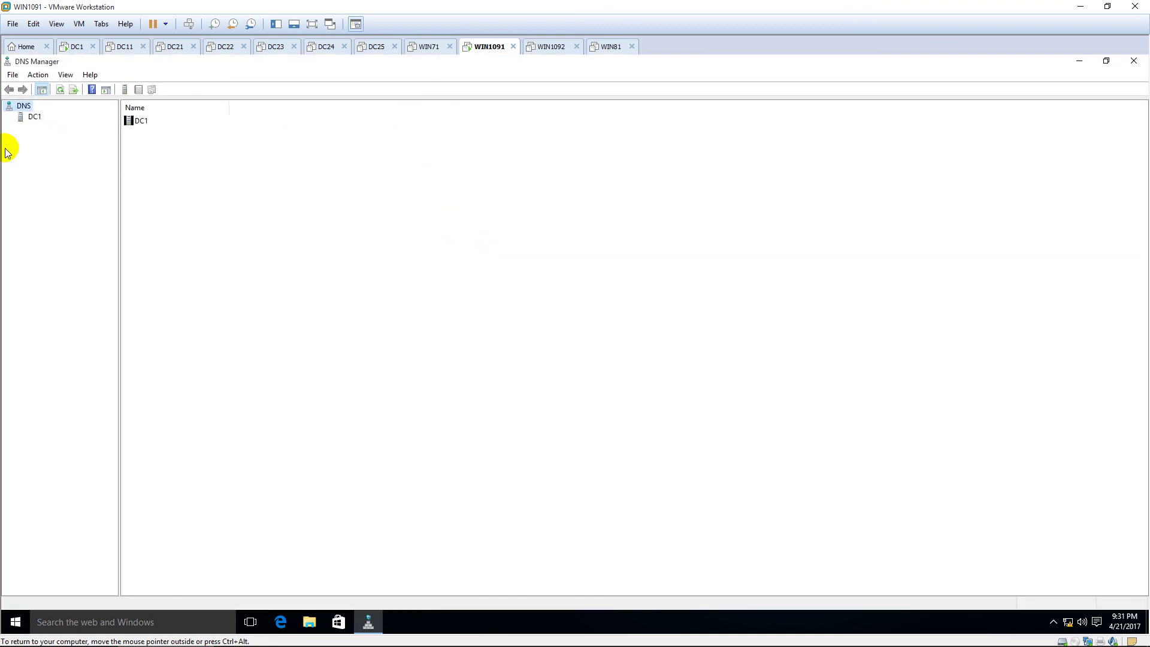
{"action": "left_click", "coordinate": [28, 118]}
{"action": "double_click", "coordinate": [37, 127]}
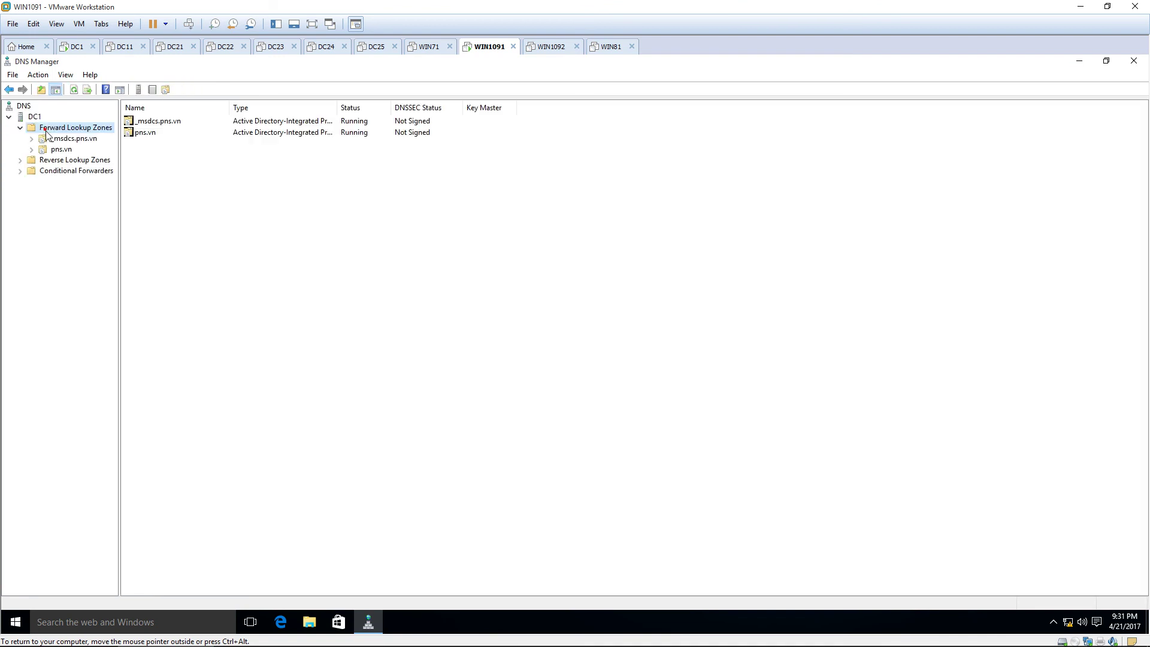
{"action": "double_click", "coordinate": [55, 150]}
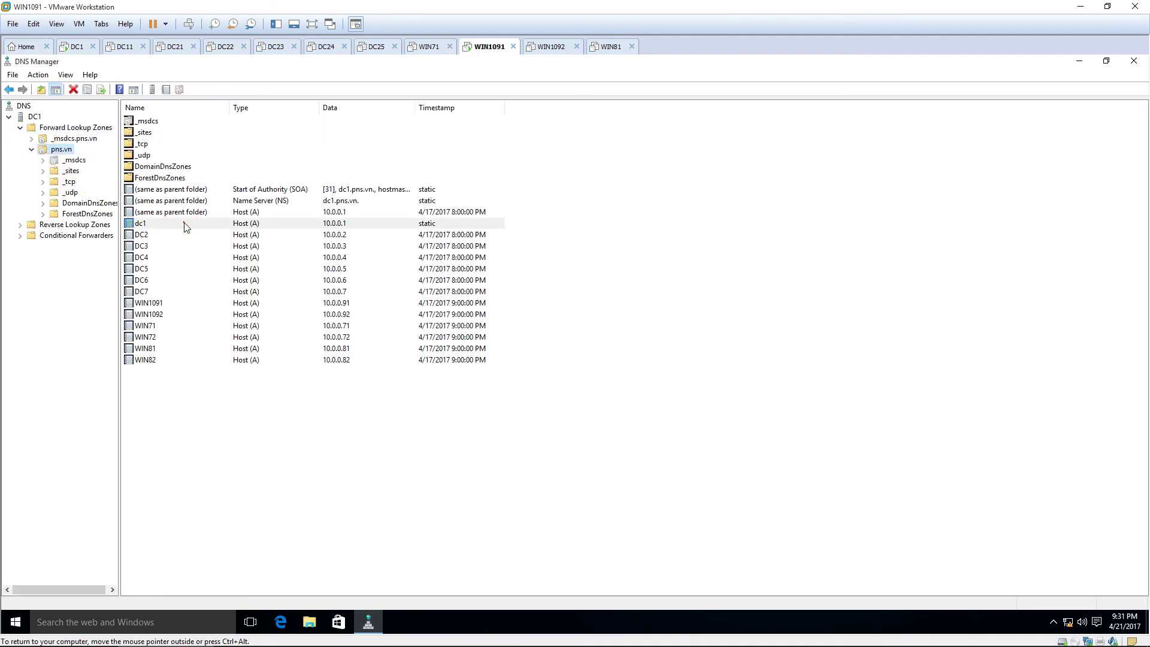
{"action": "left_click", "coordinate": [188, 257]}
{"action": "key", "text": "Down"}
{"action": "key", "text": "Down"}
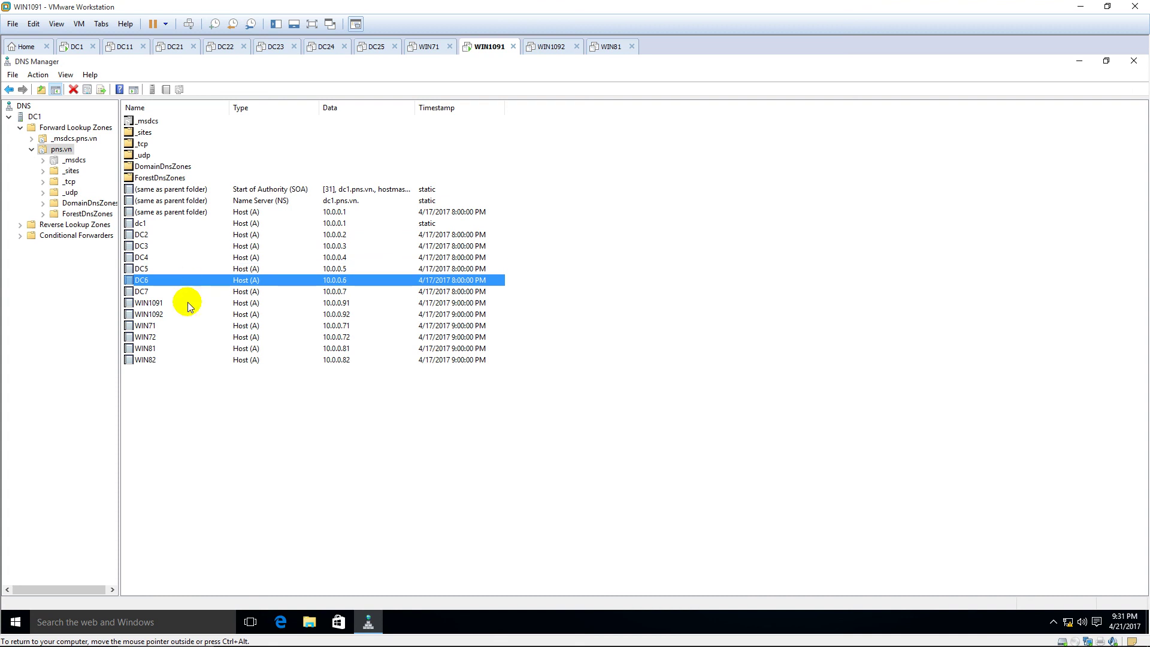